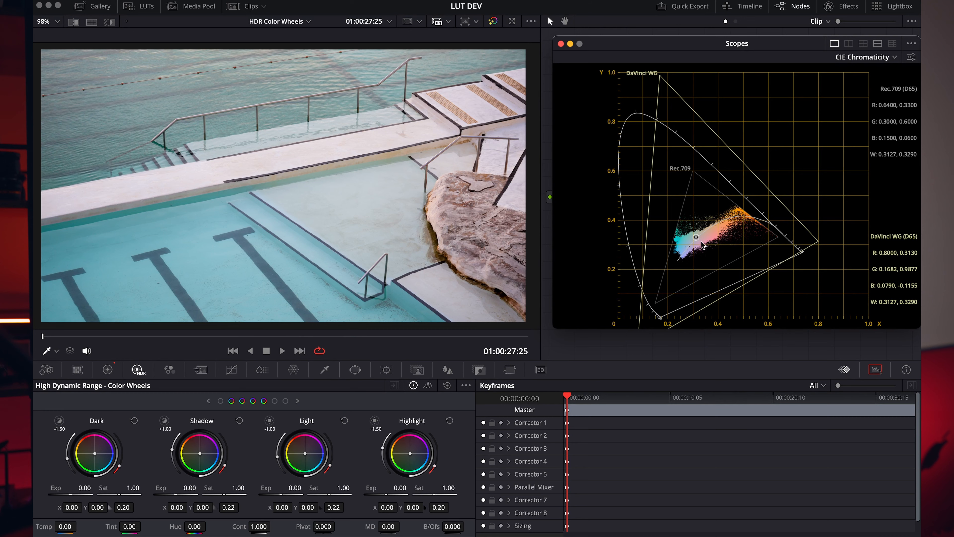
Step: Try a Primaries temperature of -4000 on the pool clip, bring it back up, and reset the Primaries wheels
left_click_drag(699, 39, 670, 83)
left_click(108, 370)
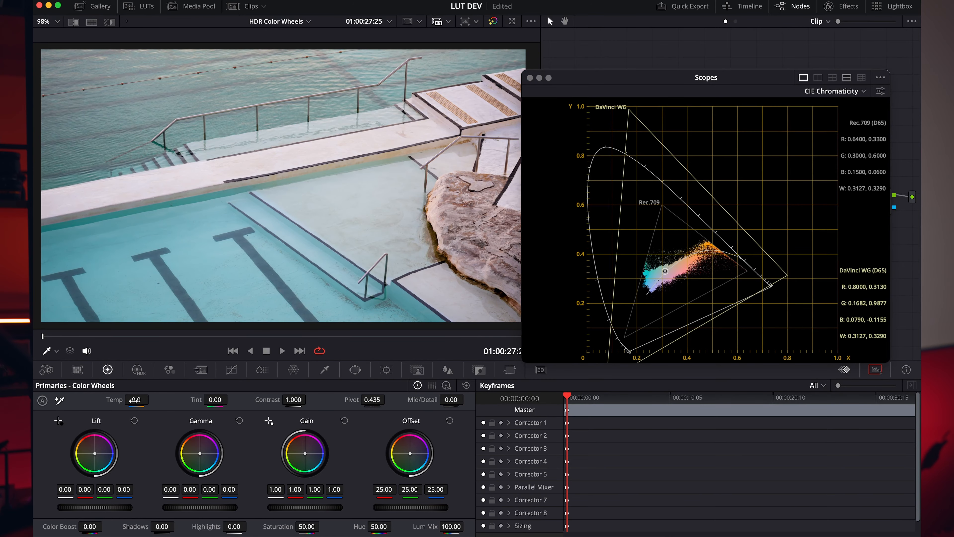
left_click_drag(136, 400, 27, 399)
right_click(272, 435)
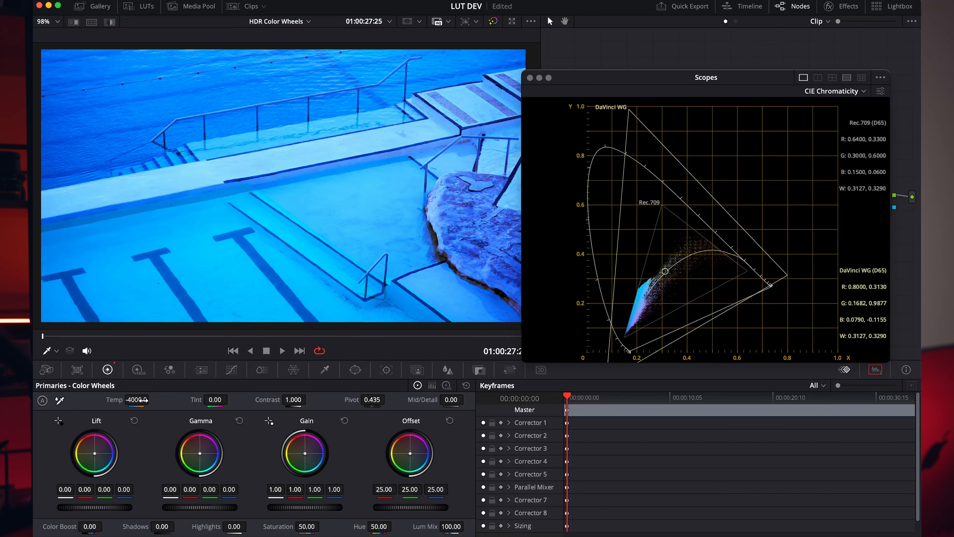
left_click_drag(136, 399, 269, 399)
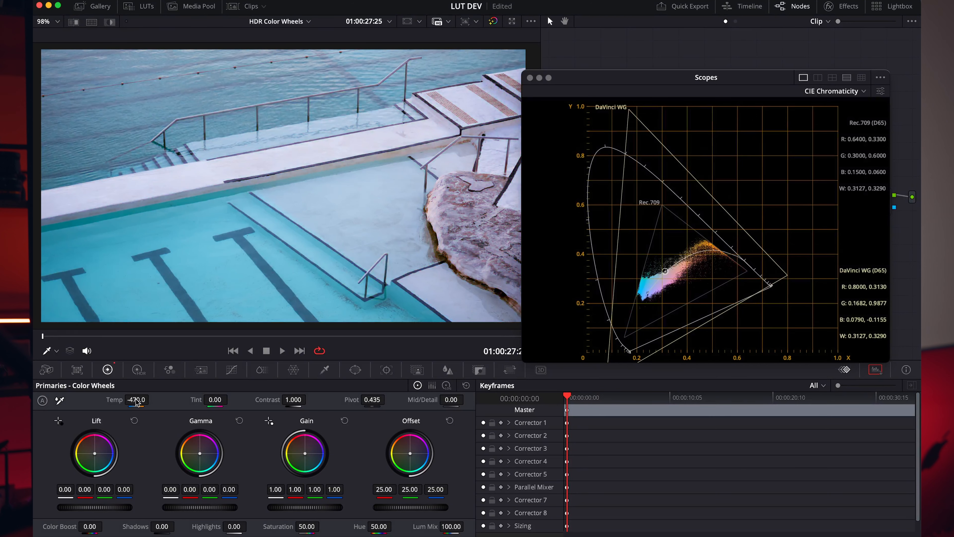
left_click(466, 385)
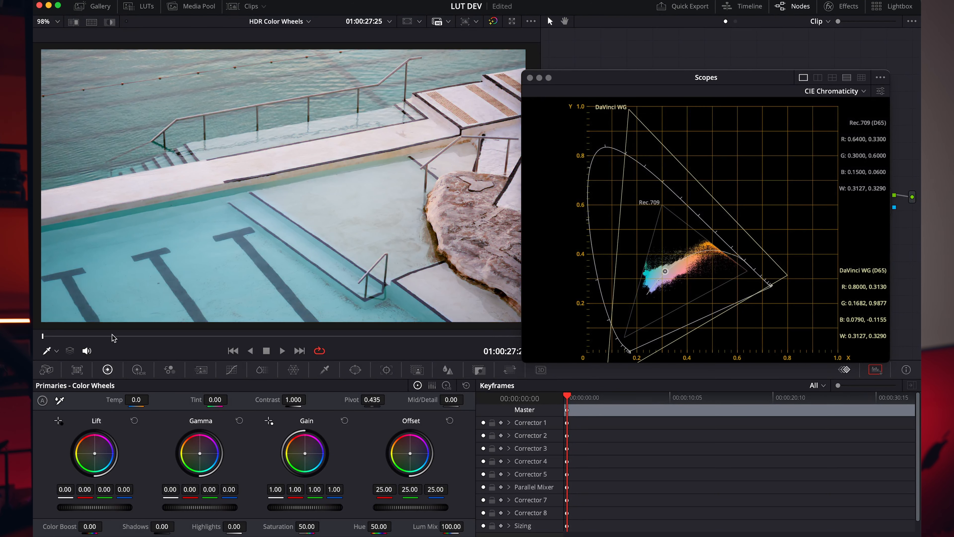
Step: Swing the HDR color wheels' temperature on the pool clip up to 4000 and down to -4000
left_click(137, 371)
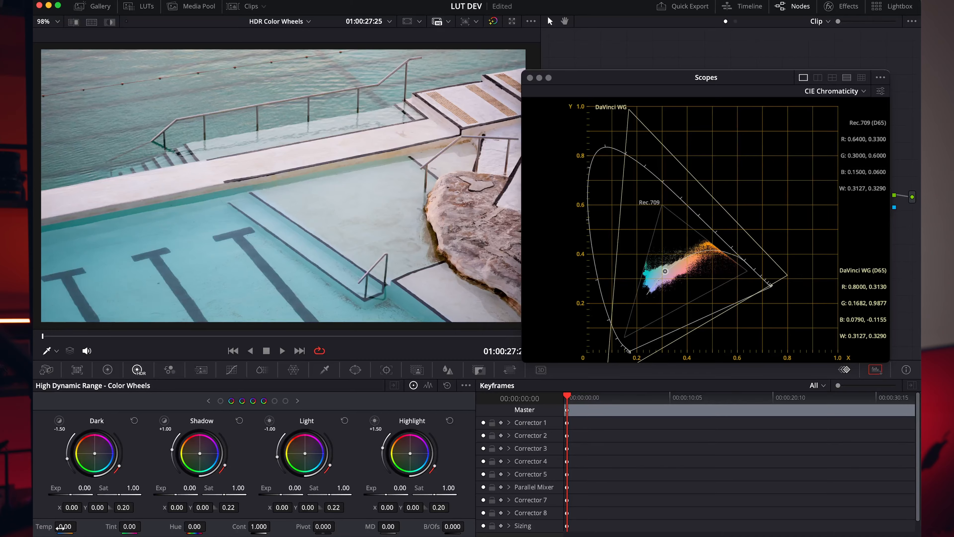
left_click_drag(65, 526, 79, 526)
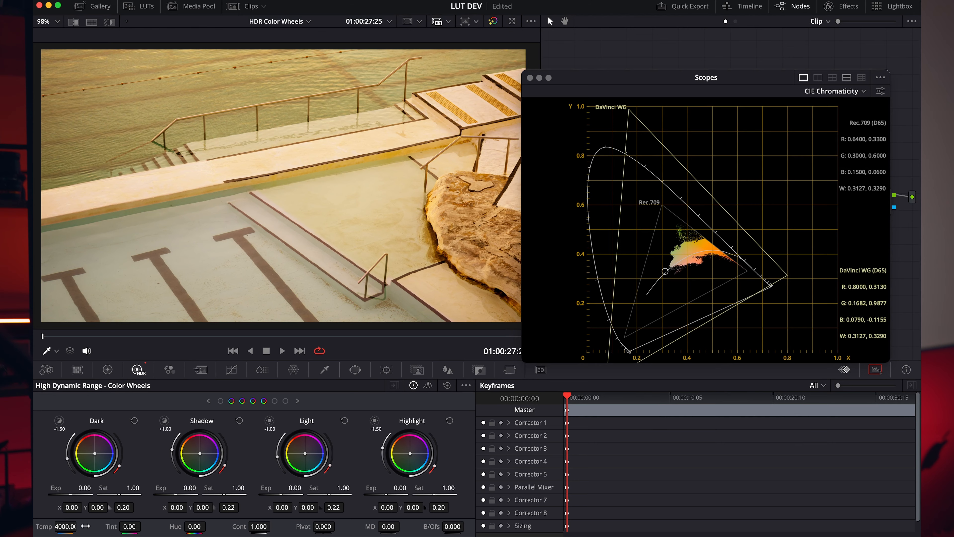
left_click_drag(74, 528, 80, 526)
left_click_drag(475, 264, 96, 316)
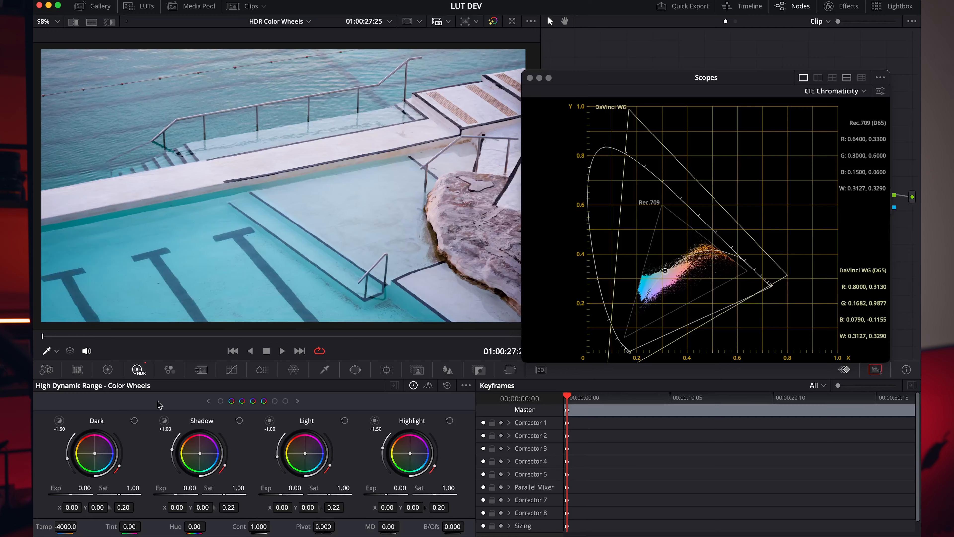
mouse_move(80, 525)
left_mouse_down()
mouse_move(71, 525)
mouse_move(87, 525)
mouse_move(37, 527)
mouse_move(73, 526)
left_mouse_up()
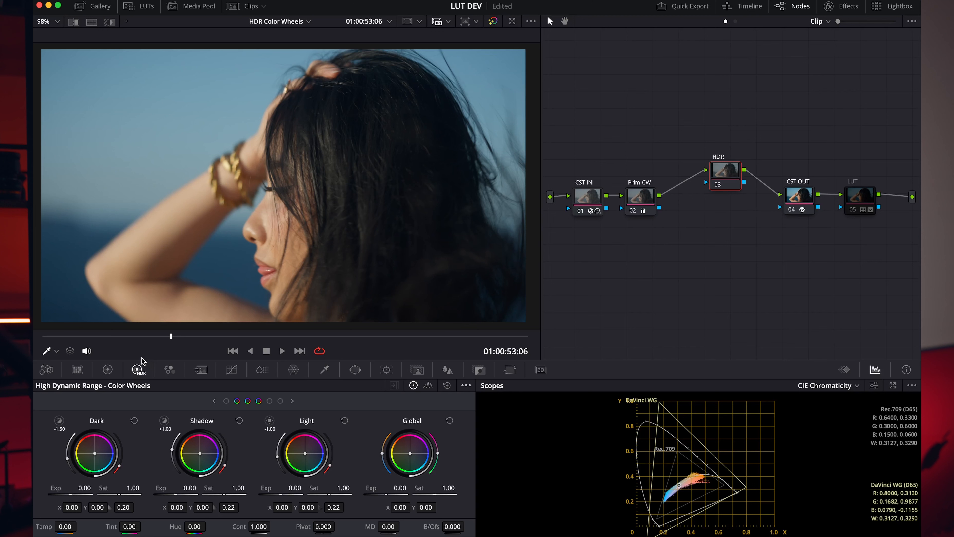
Step: Compare the Primaries and HDR wheels on the portrait clip and show the Vectorscope in a separate window over the node graph
left_click(108, 370)
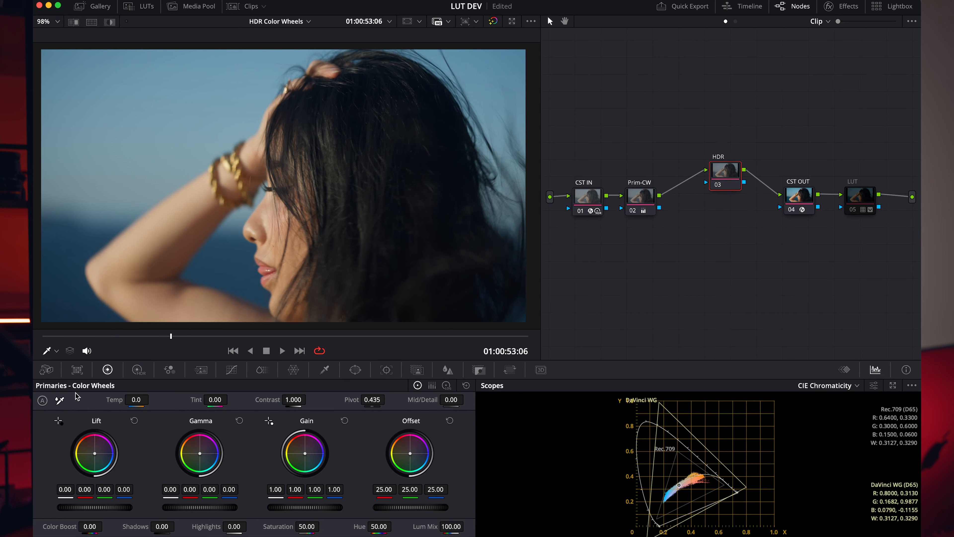
left_click(137, 370)
left_click(108, 372)
left_click(841, 385)
left_click(830, 420)
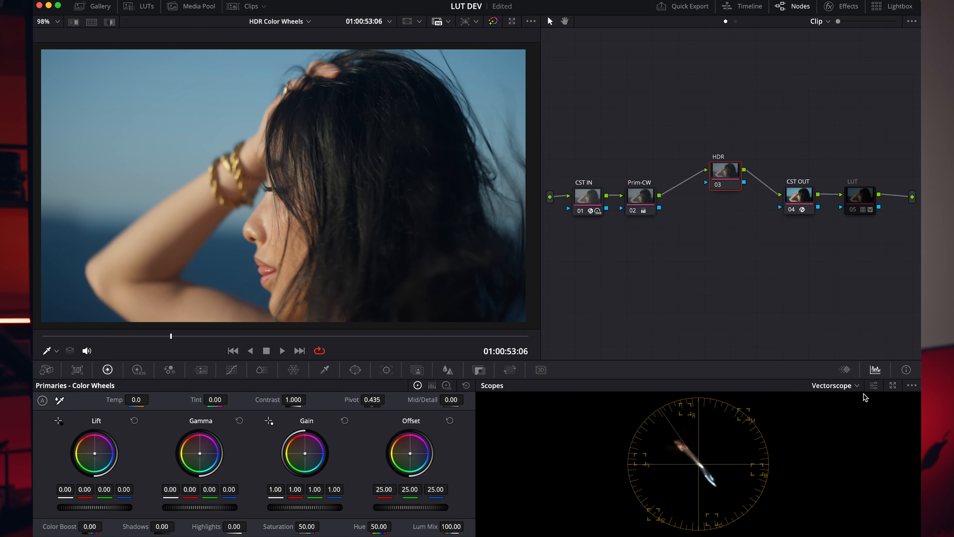
left_click(892, 385)
left_click_drag(716, 74, 749, 54)
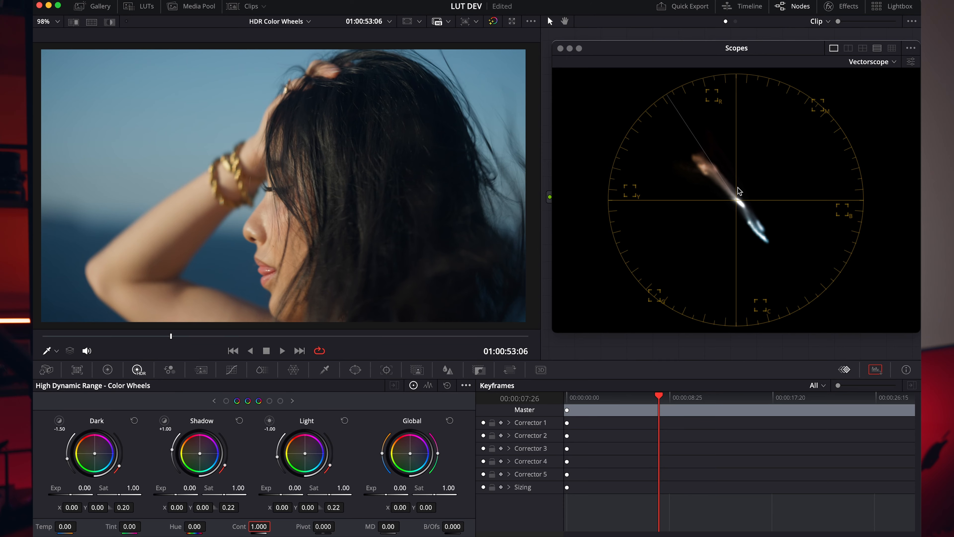
Step: Test contrast on the portrait in Primaries, and in the HDR wheels at 0.000 and up to 1.260
key("super+s")
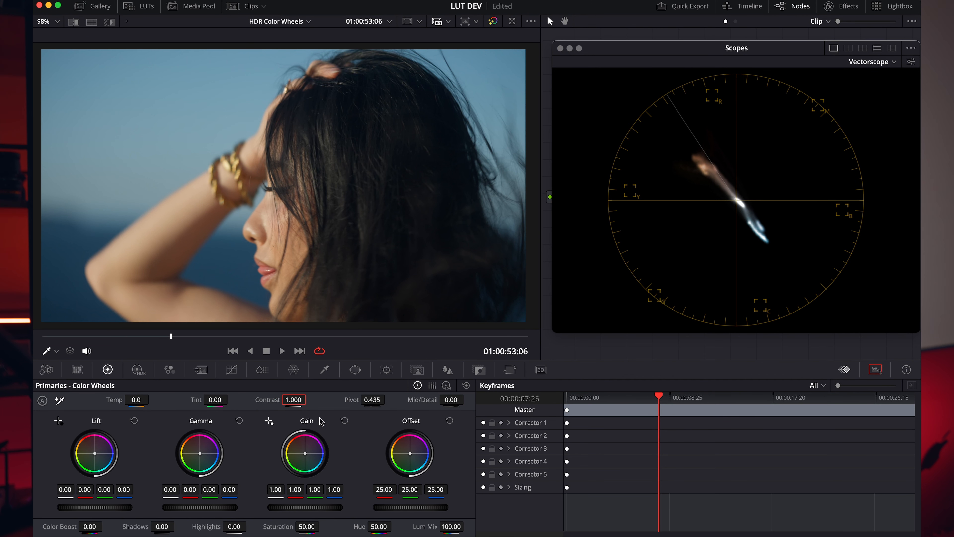
left_click_drag(293, 400, 309, 399)
left_click(143, 369)
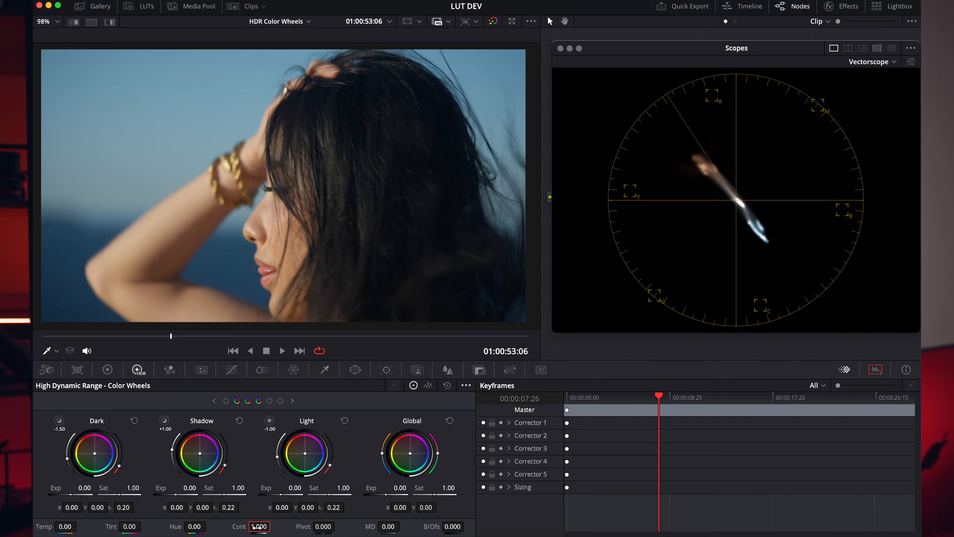
left_click_drag(258, 526, 177, 526)
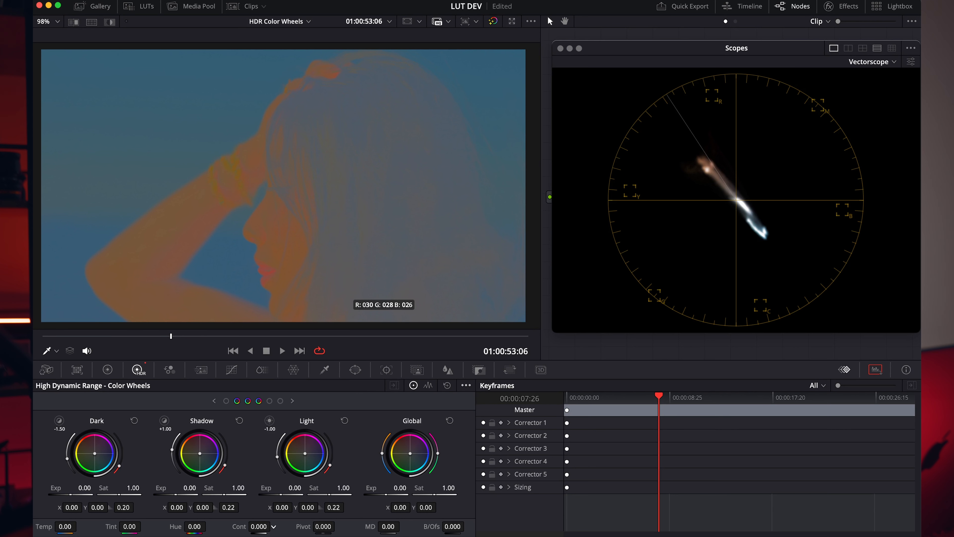
left_click_drag(177, 525, 262, 525)
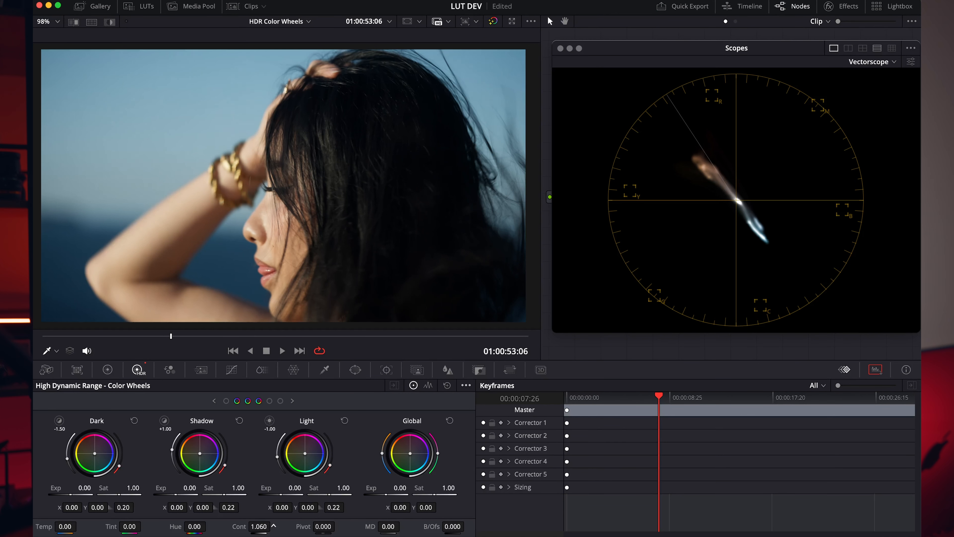
left_click_drag(273, 525, 274, 526)
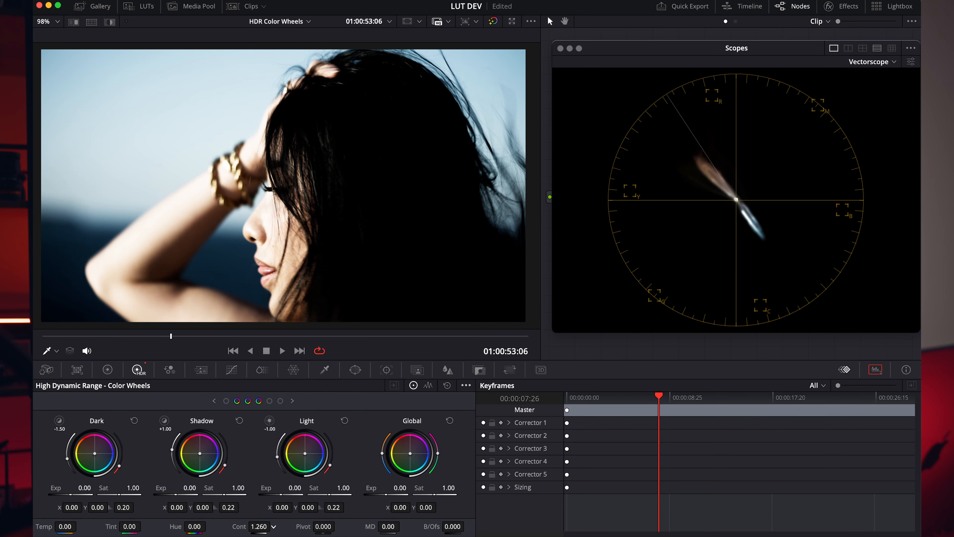
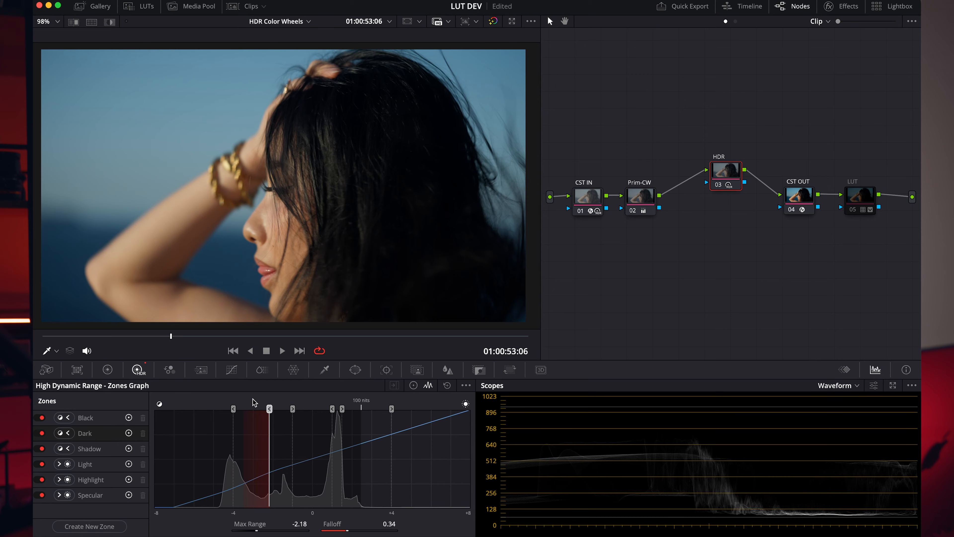
Step: With the highlight preview as a guide, set the Dark zone's max range to -2.57 and its falloff to 0.15
key("shift+h")
mouse_move(269, 408)
left_mouse_down()
mouse_move(254, 408)
mouse_move(272, 410)
left_mouse_up()
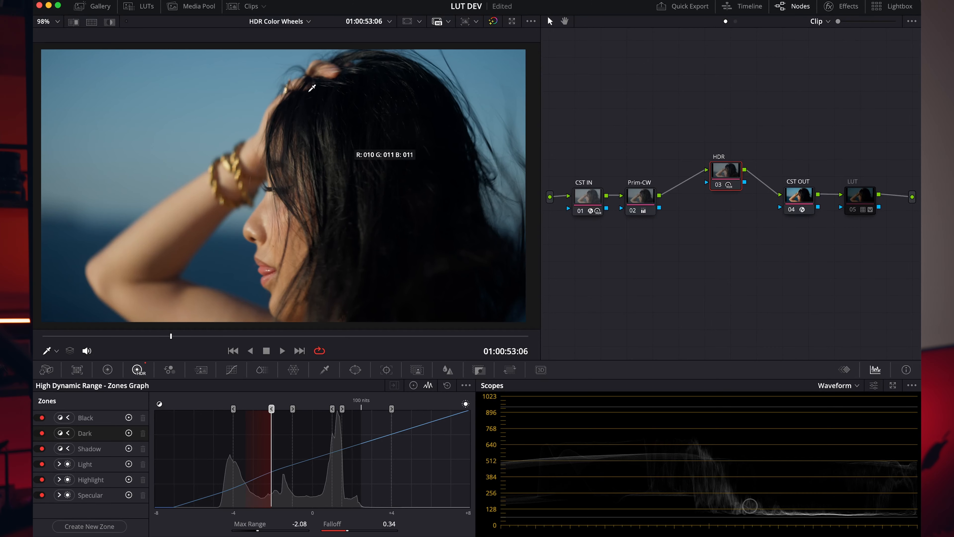
key("shift+h")
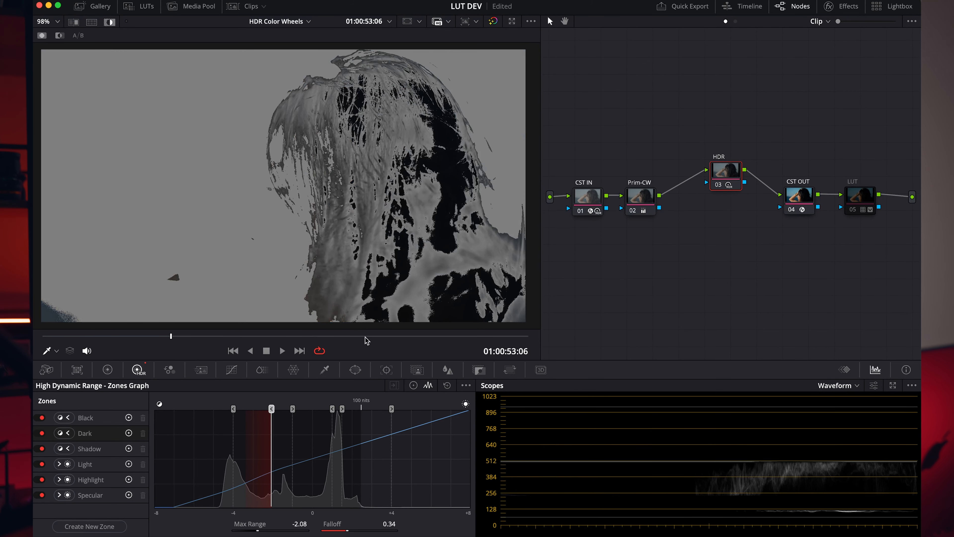
left_click_drag(369, 526, 354, 525)
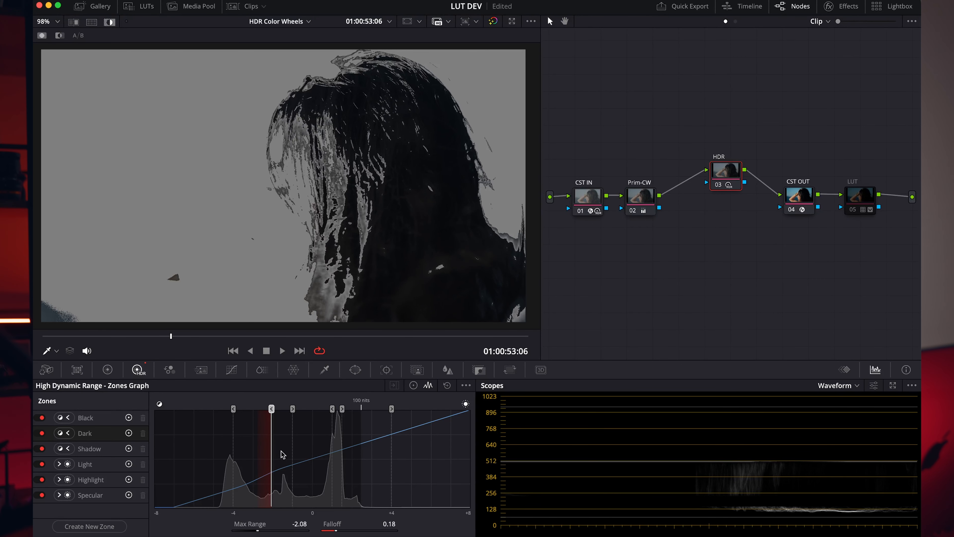
mouse_move(272, 412)
left_mouse_down()
mouse_move(292, 412)
mouse_move(267, 412)
left_mouse_up()
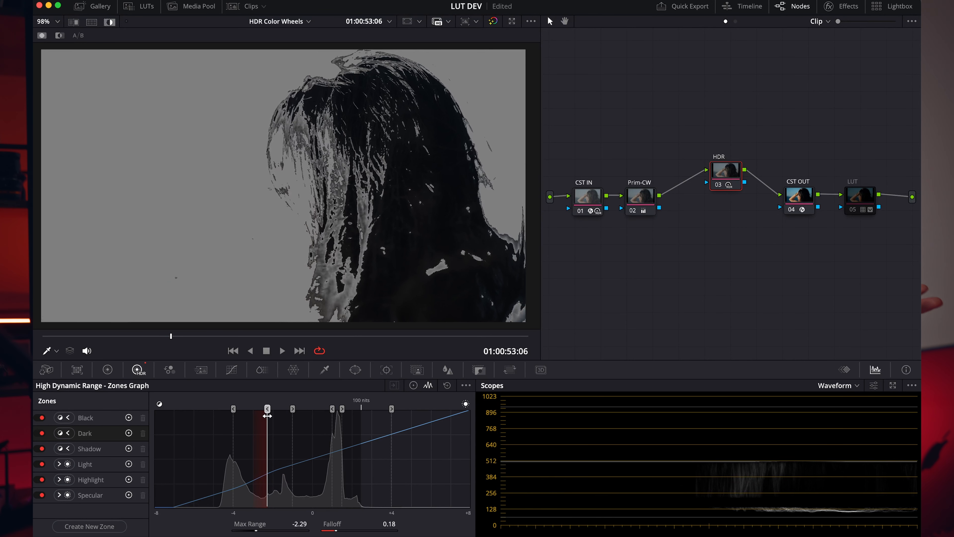
left_click_drag(336, 526, 353, 526)
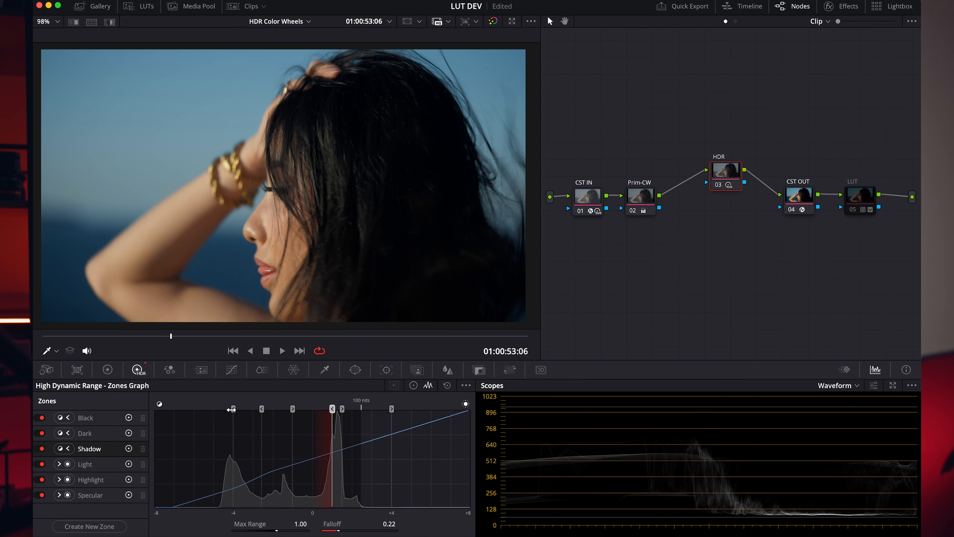
Step: Preview the coverage of the Black and Dark zones and set the Shadow zone's max range to 0.53
left_click(234, 409)
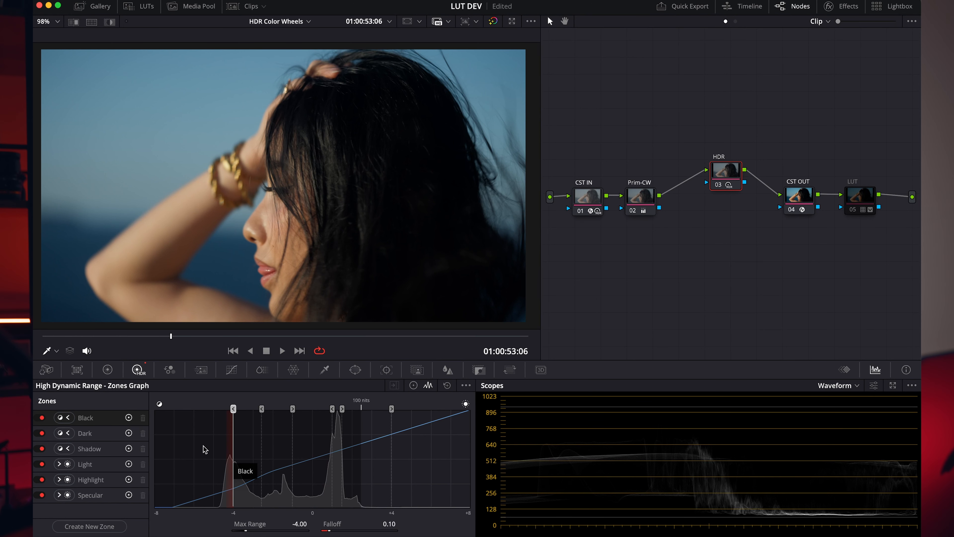
key("shift+h")
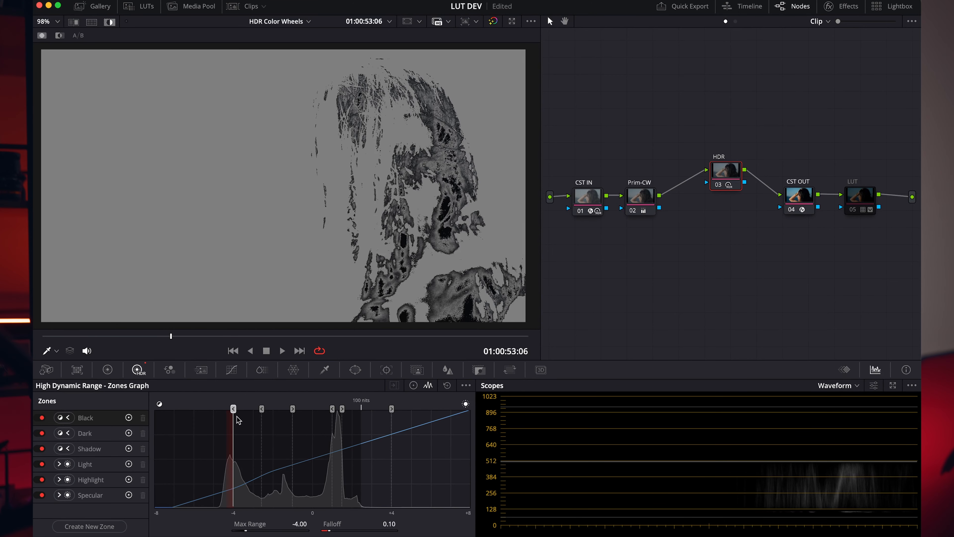
left_click_drag(233, 409, 262, 409)
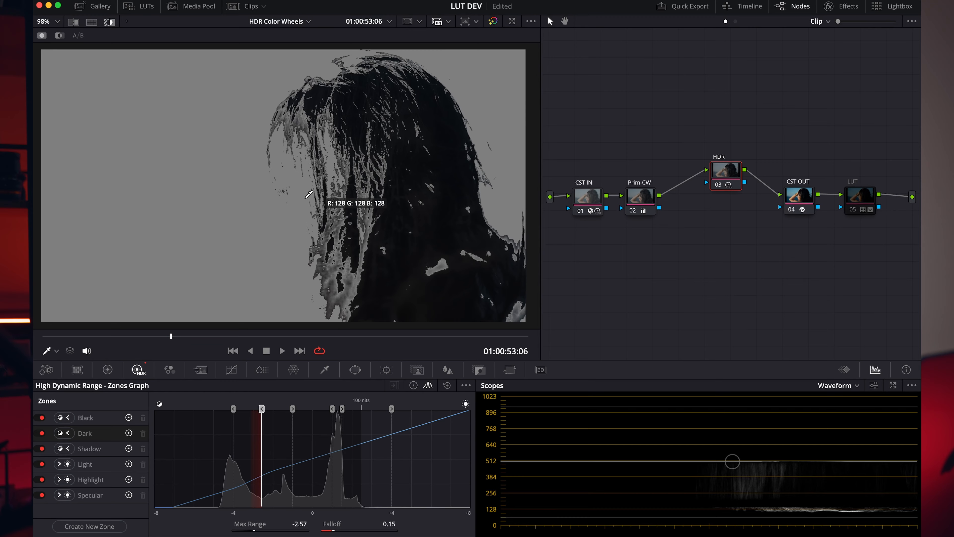
left_click(332, 408)
left_click_drag(333, 410, 324, 411)
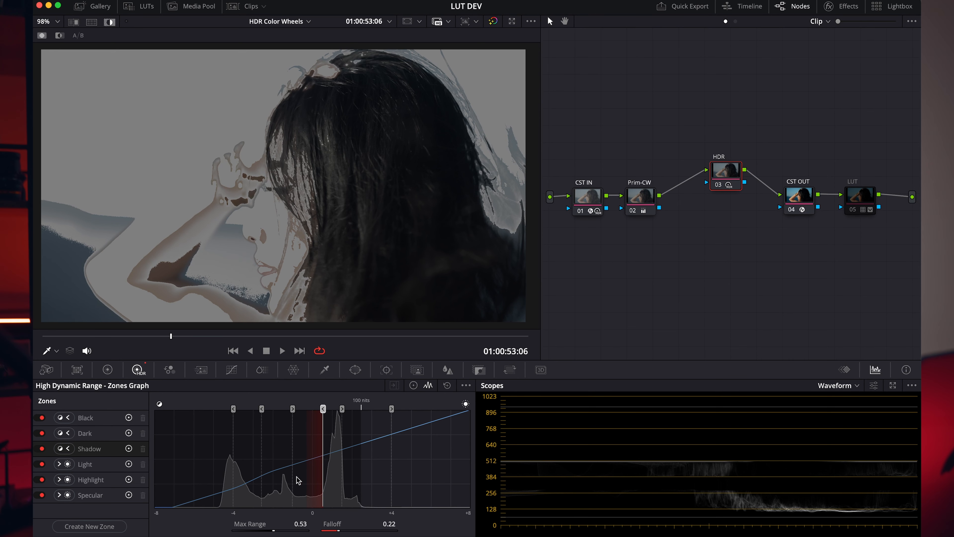
Step: Review the Highlight and Specular zones, and set the Light zone's min range to -0.66 and falloff to 0.26
left_click(293, 408)
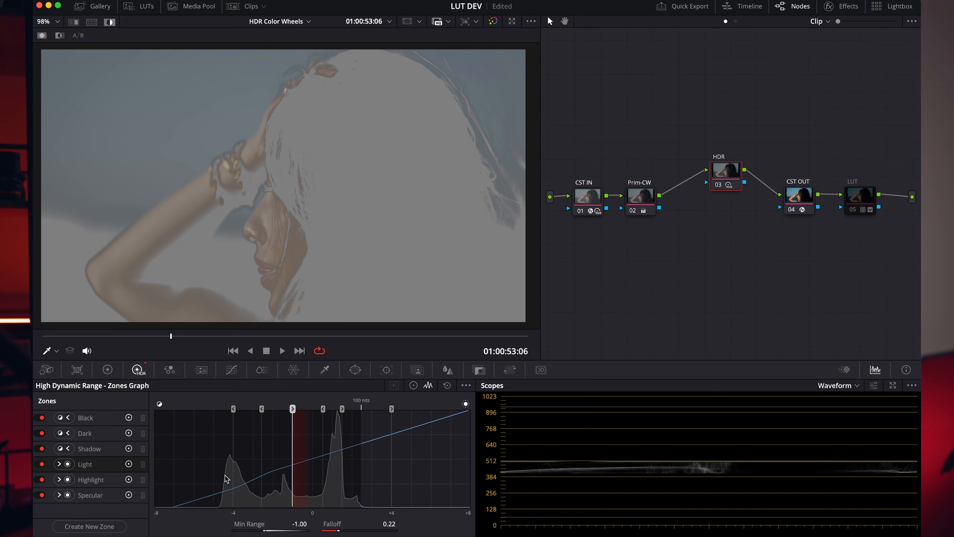
left_click(100, 484)
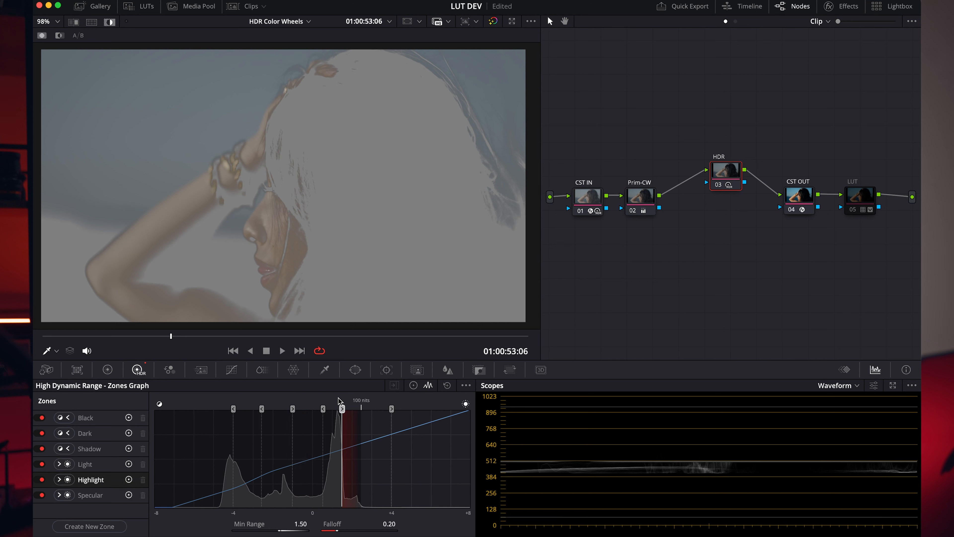
left_click(92, 499)
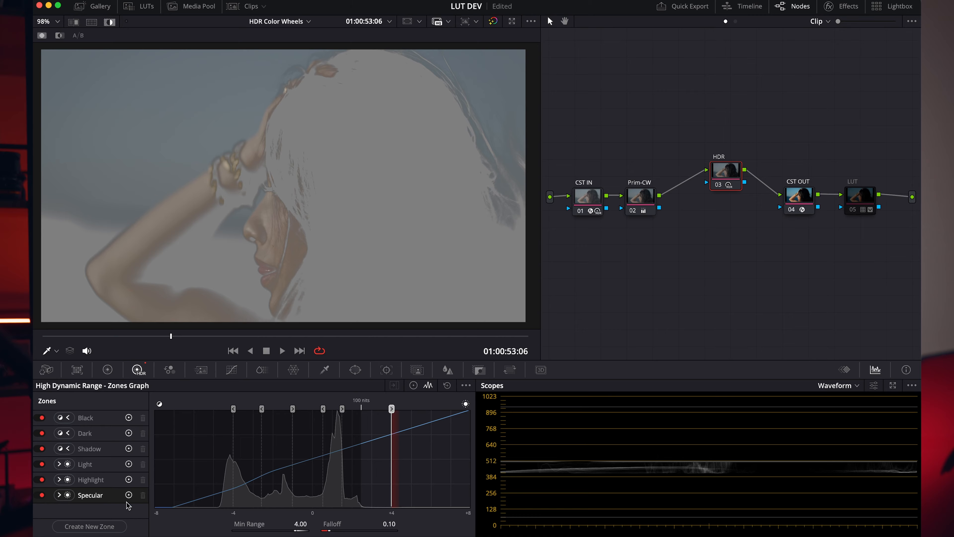
left_click(97, 468)
mouse_move(292, 409)
left_mouse_down()
mouse_move(316, 408)
mouse_move(278, 408)
mouse_move(299, 408)
left_mouse_up()
mouse_move(338, 530)
left_mouse_down()
mouse_move(353, 530)
mouse_move(341, 530)
left_mouse_up()
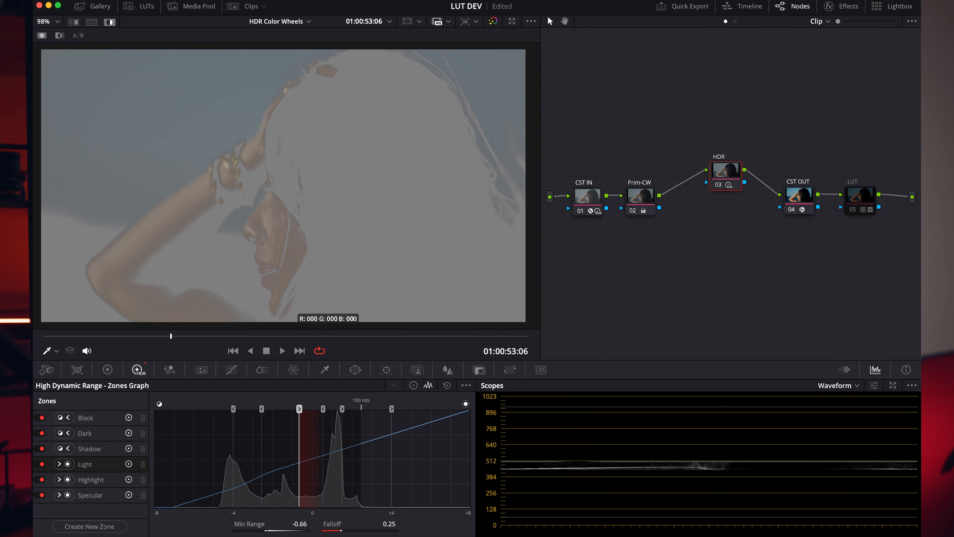
Step: Return to the HDR color wheels, turn off the highlight preview, and lower the Light zone's exposure
left_click(414, 385)
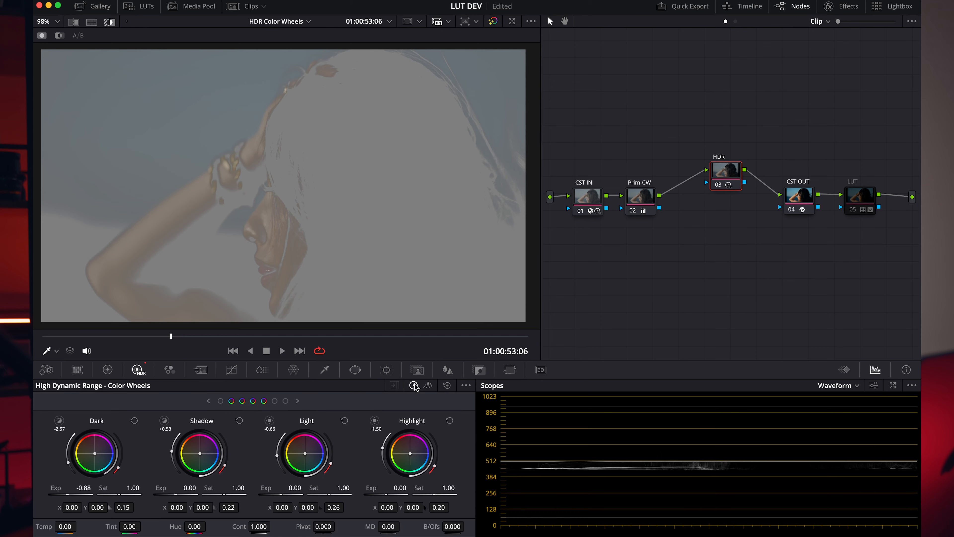
key("shift+h")
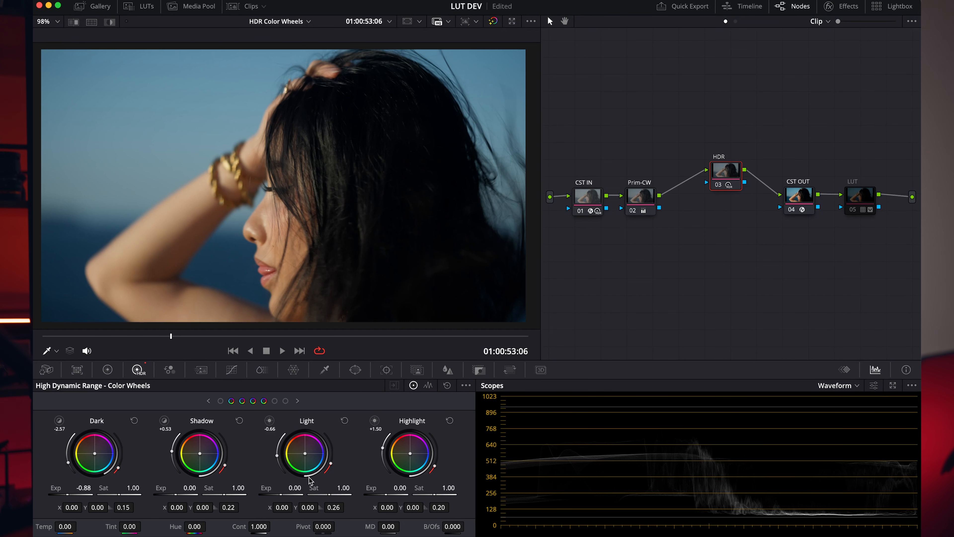
left_click_drag(294, 488, 281, 487)
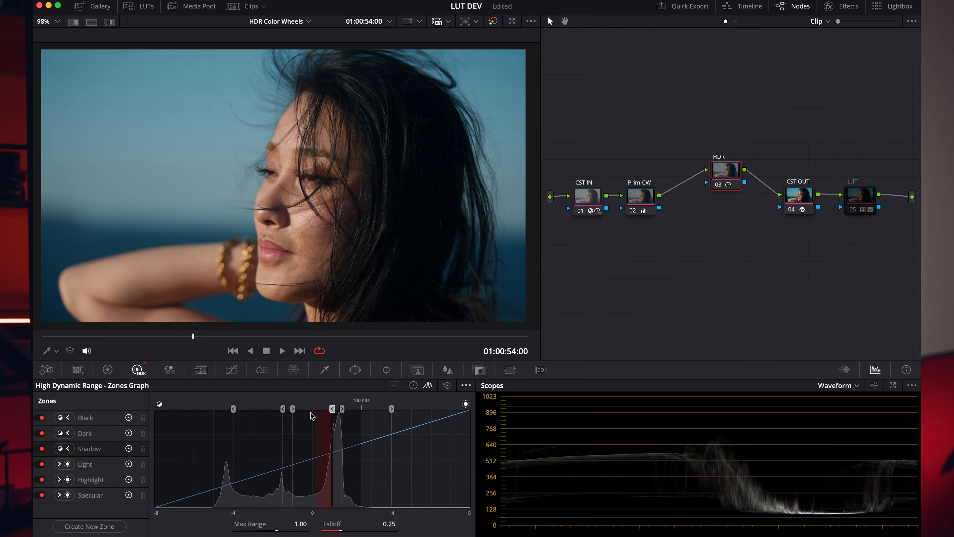
Step: Set the Shadow zone's max range to 0.61 and falloff to 0.28, and return to the HDR color wheels
mouse_move(332, 408)
left_mouse_down()
mouse_move(317, 408)
mouse_move(325, 408)
left_mouse_up()
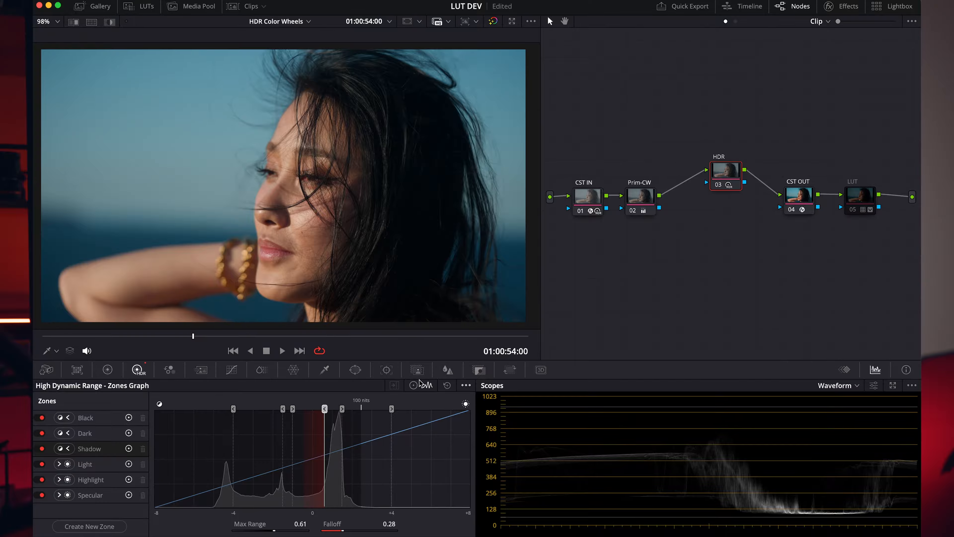
left_click(413, 385)
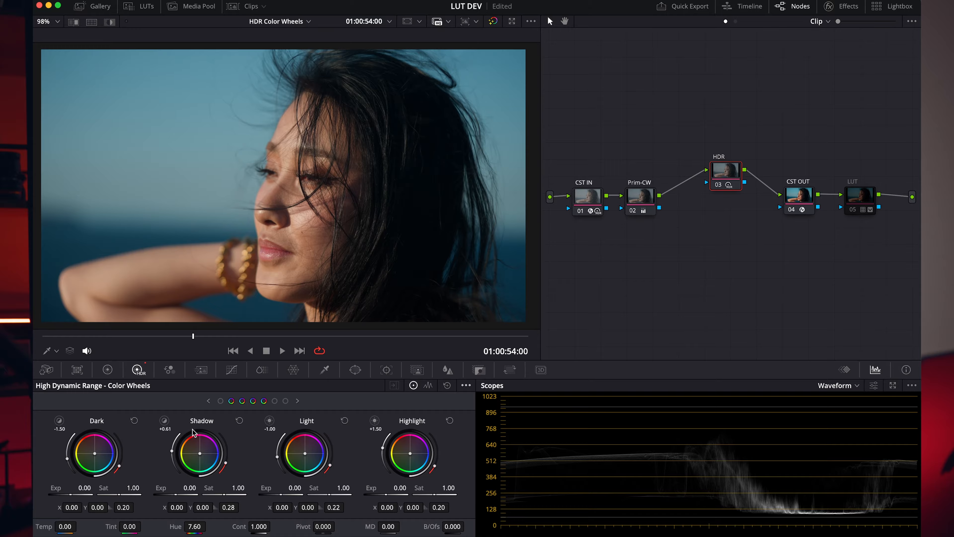
Step: Try the Shadow zone's falloff at 0.61 and 0.43 and adjust its max range, comparing the color wheels with the zones graph
mouse_move(172, 453)
left_mouse_down()
mouse_move(221, 466)
mouse_move(227, 448)
mouse_move(227, 470)
mouse_move(228, 448)
mouse_move(173, 458)
mouse_move(175, 467)
mouse_move(170, 449)
left_mouse_up()
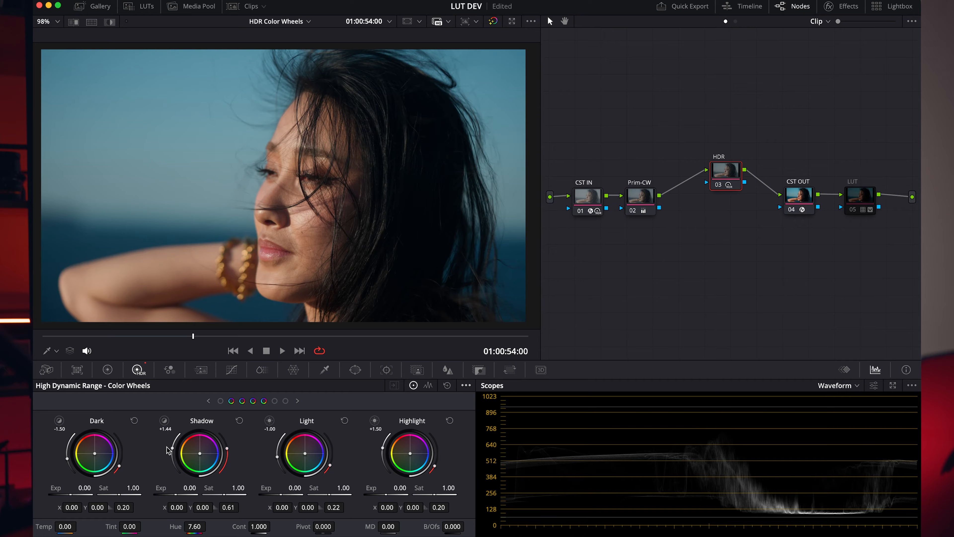
left_click(428, 385)
left_click_drag(276, 530, 283, 530)
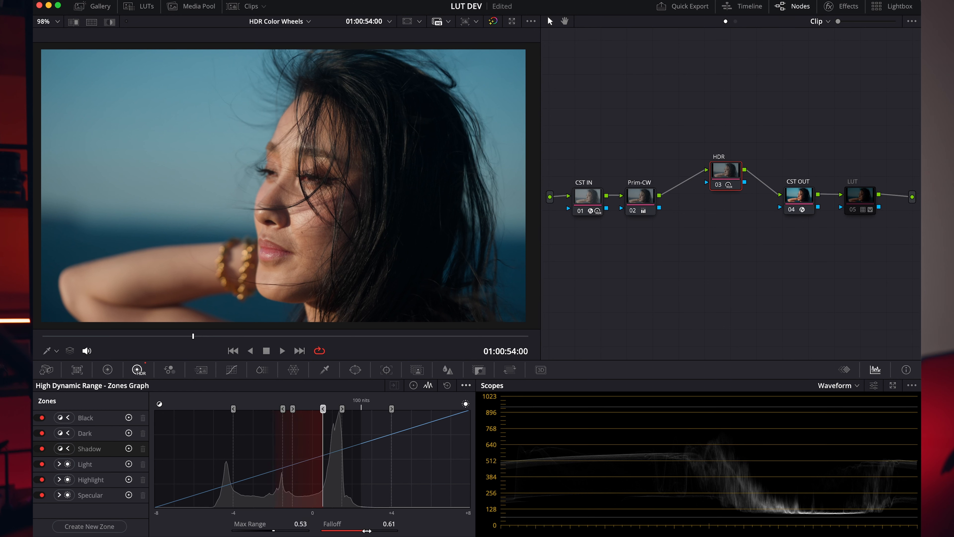
left_click(414, 385)
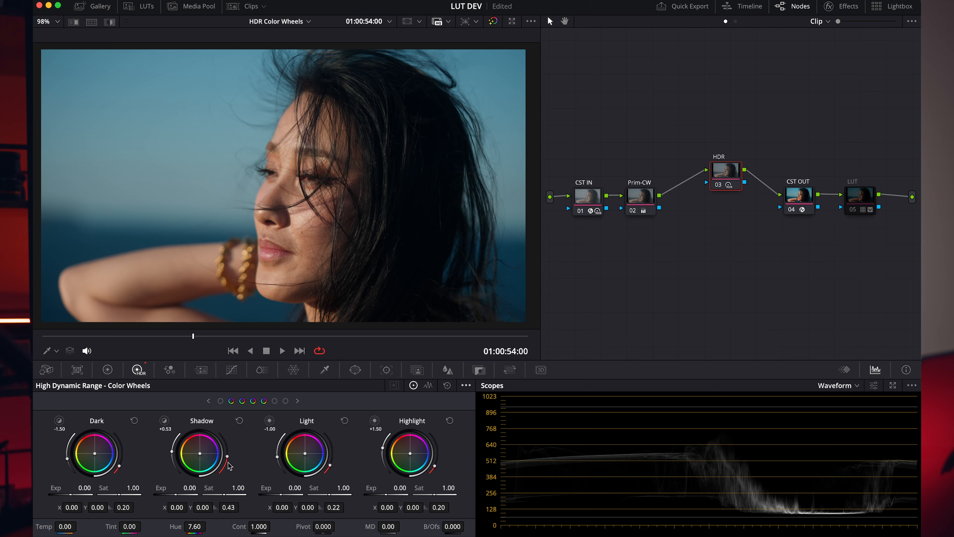
left_click(428, 385)
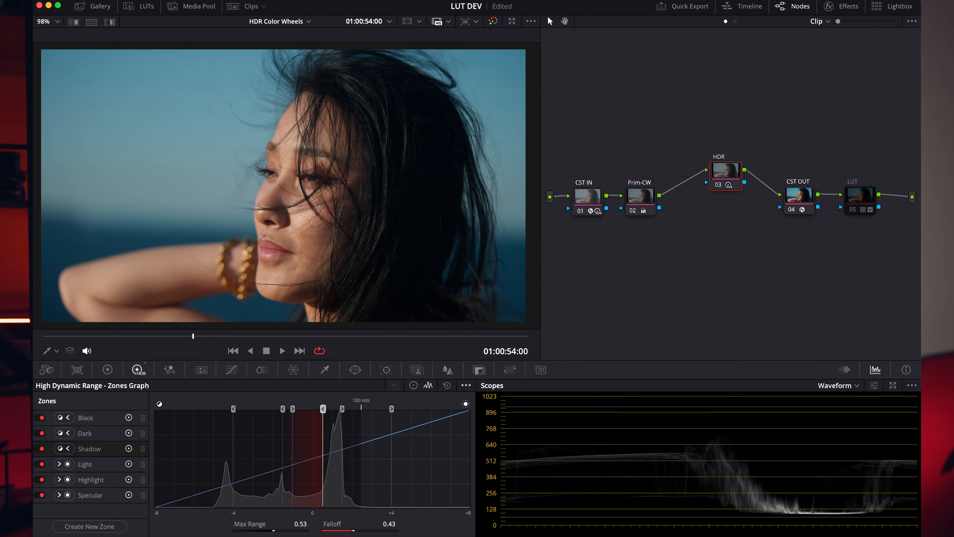
left_click_drag(273, 530, 269, 530)
Step: Examine the Light, Highlight, Specular and Dark zones one by one in the zones graph
left_click(95, 465)
left_click(99, 481)
left_click(100, 499)
left_click(91, 435)
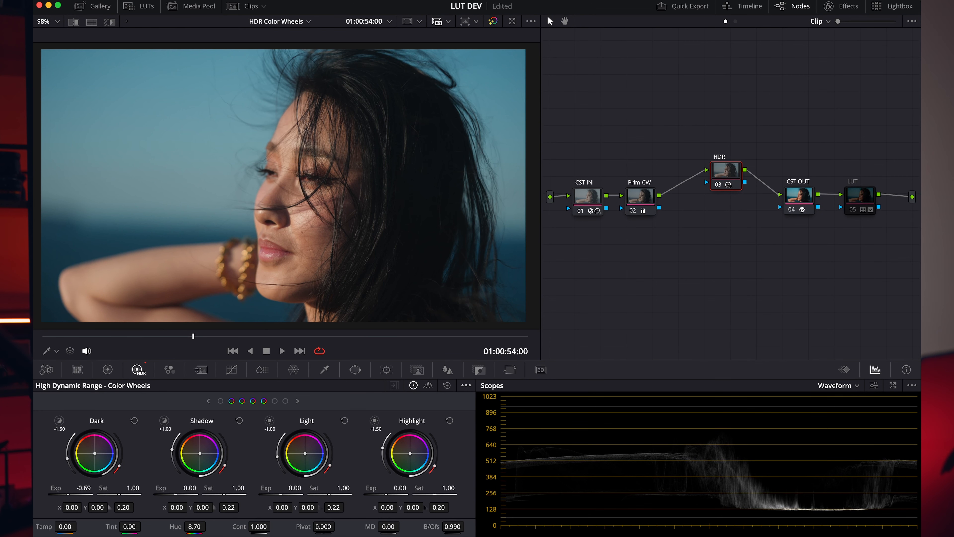
Step: Test the HDR node's midtone detail at 100, settle it at 14.00, and show the Primaries color wheels
scroll(307, 259, "up", 4)
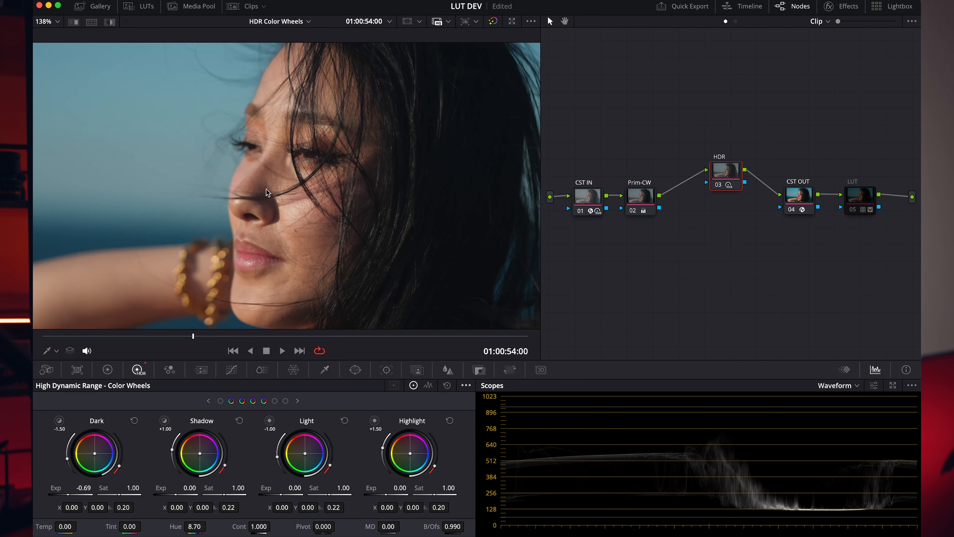
scroll(366, 257, "down", 3)
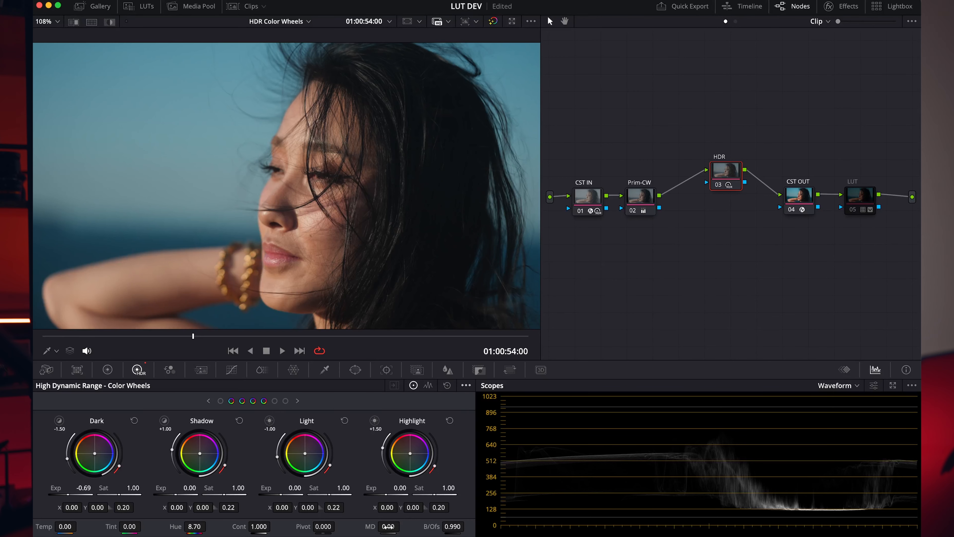
left_click_drag(387, 527, 404, 526)
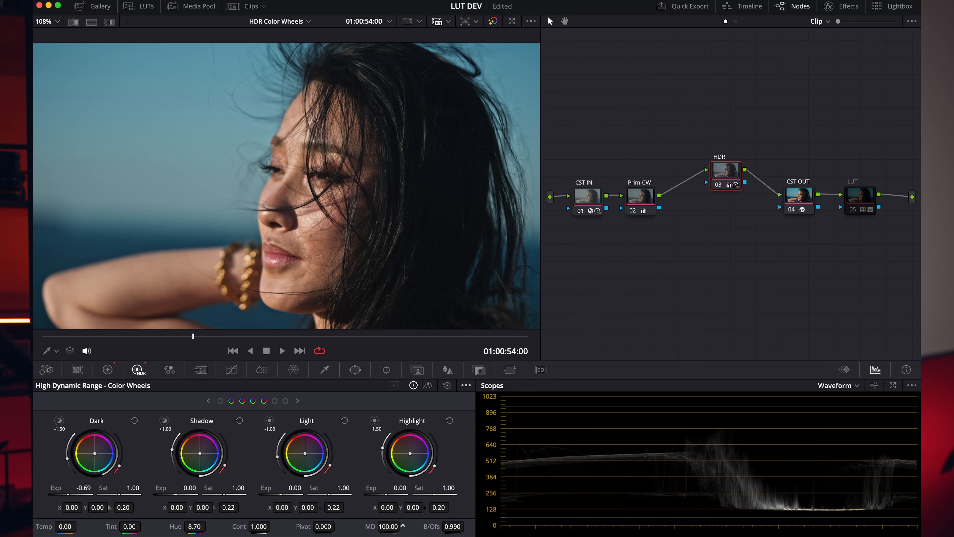
left_click_drag(387, 527, 380, 526)
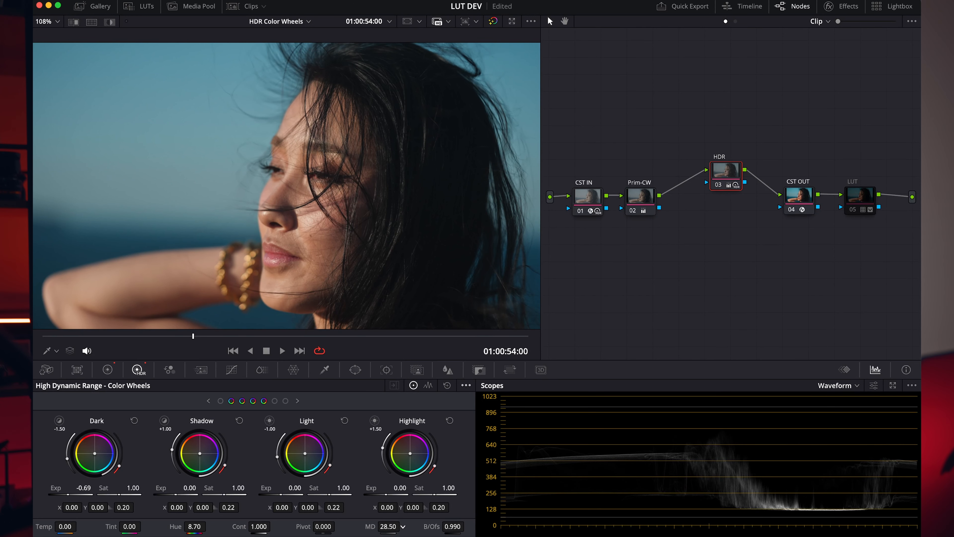
scroll(266, 195, "up", 4)
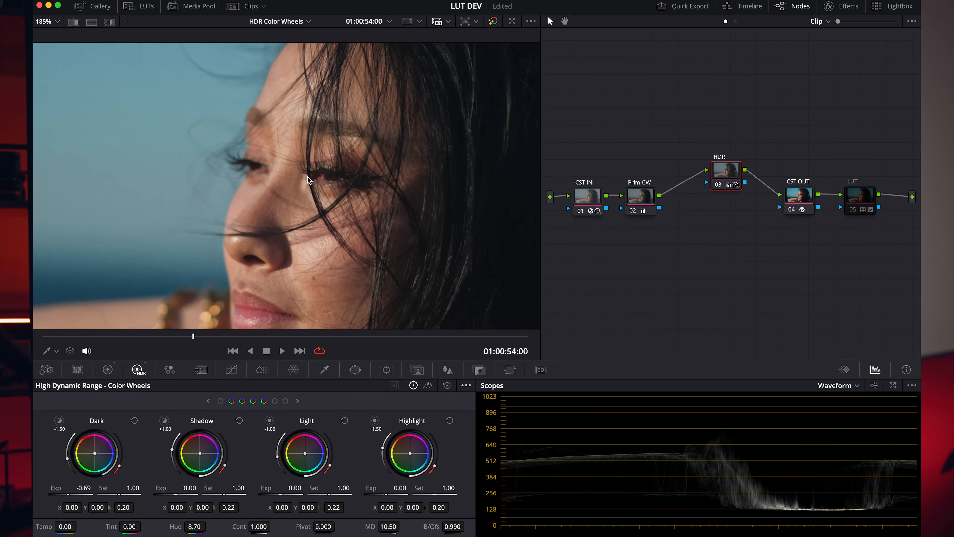
scroll(287, 241, "down", 4)
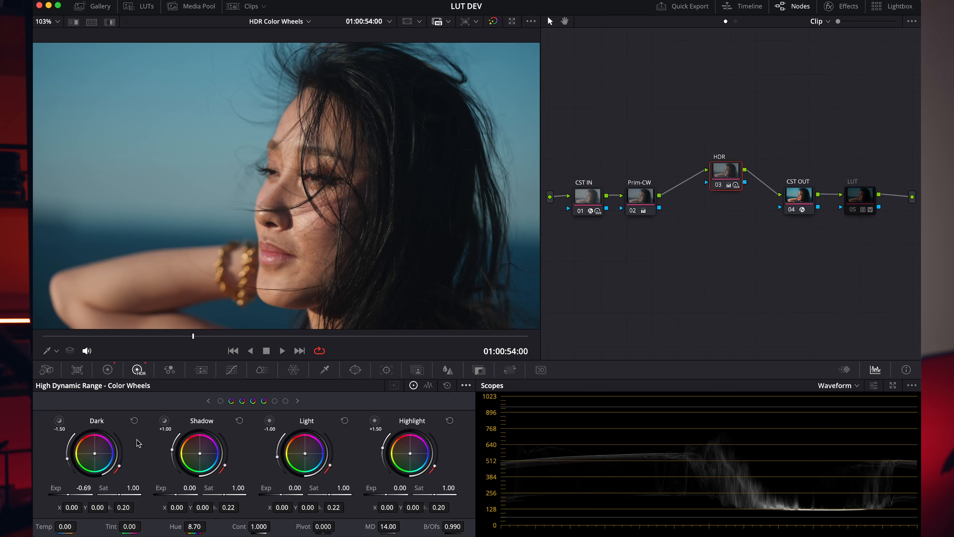
left_click(107, 369)
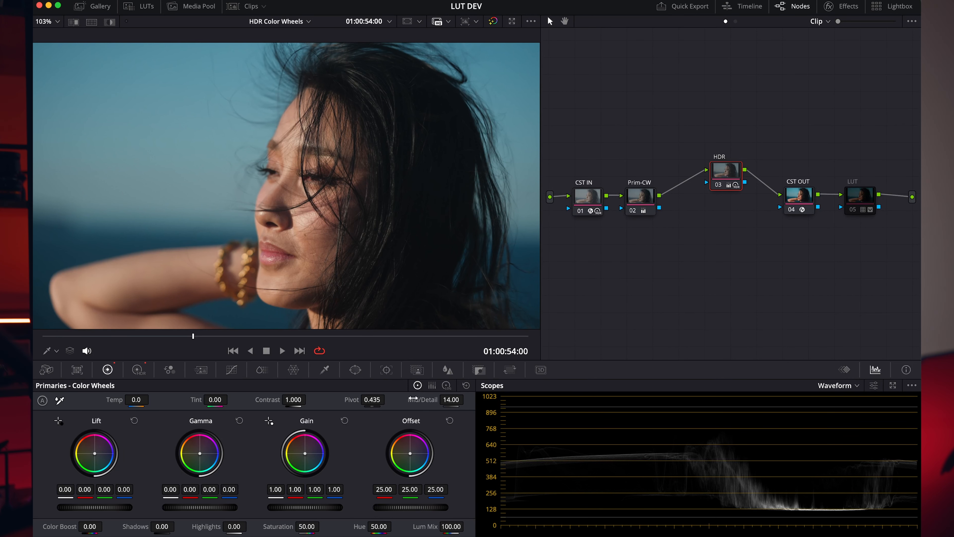